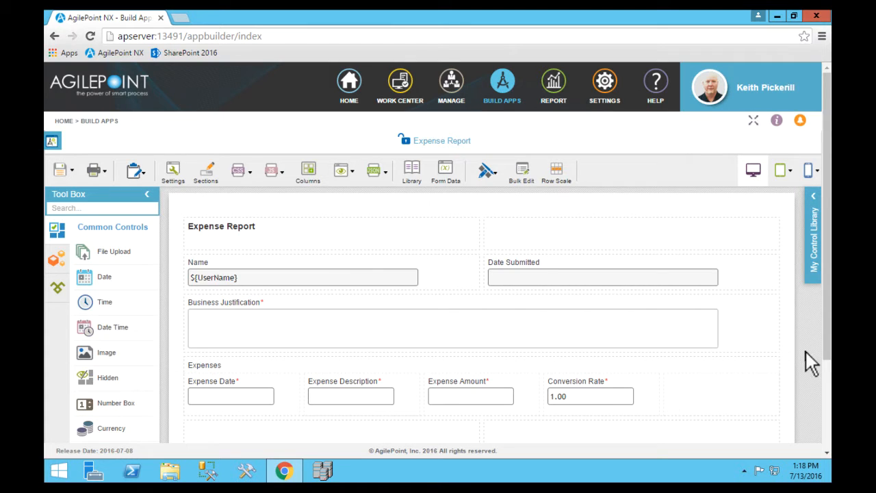
Step: Expand the form designer's workspace and add a Formula control to the empty fifth column of the Expenses subform
left_click(755, 122)
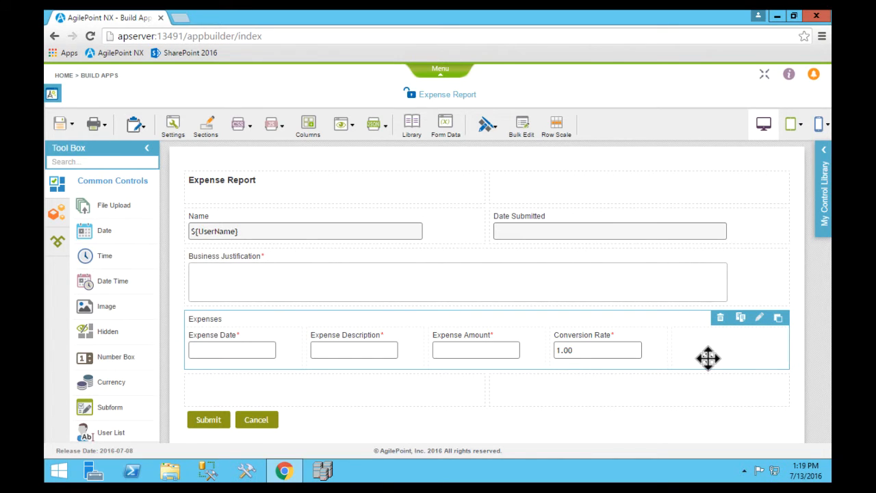
left_click(779, 318)
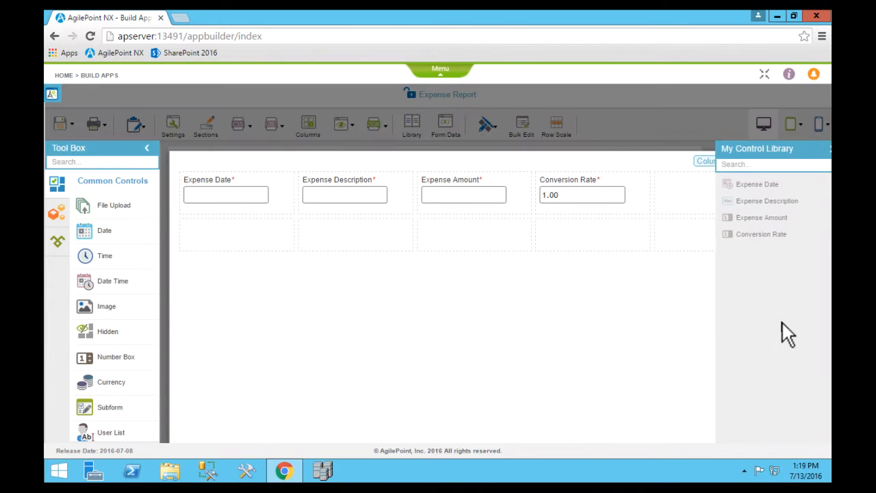
left_click(57, 219)
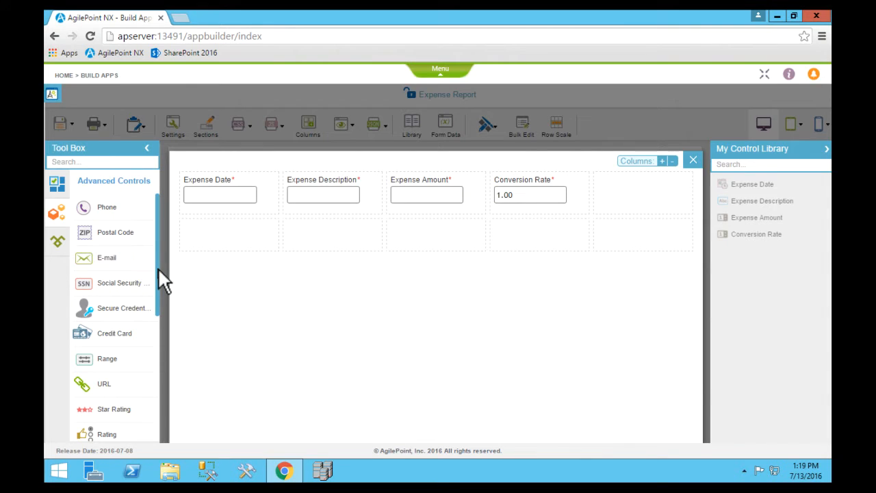
left_click_drag(158, 269, 157, 358)
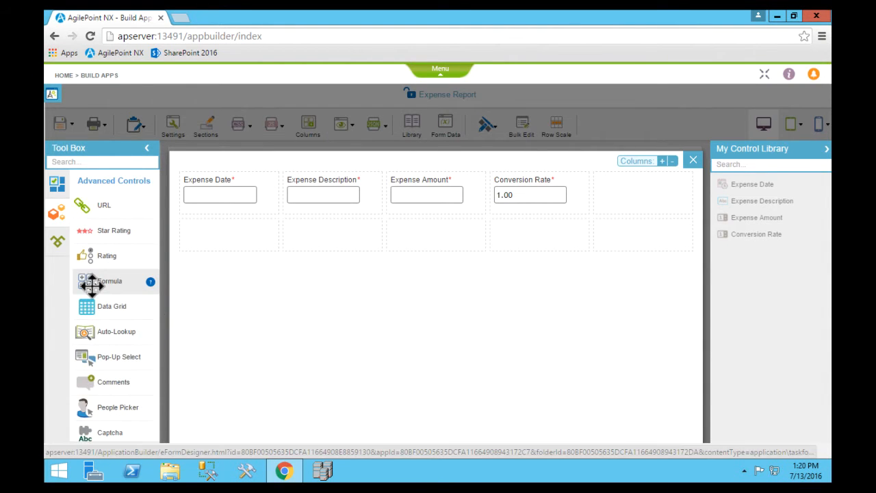
left_click_drag(91, 284, 646, 199)
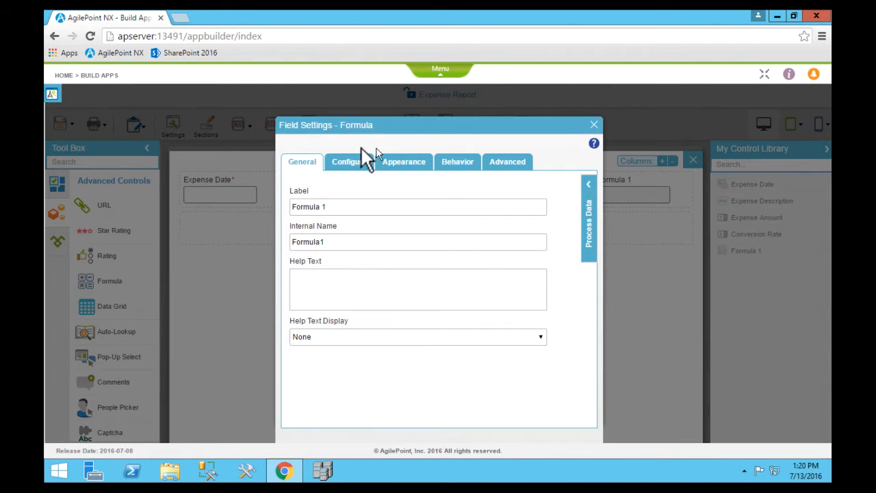
Step: Label the new formula field Reimbursement Amount, updating its internal name to match, and close its field settings
left_click_drag(336, 206, 292, 207)
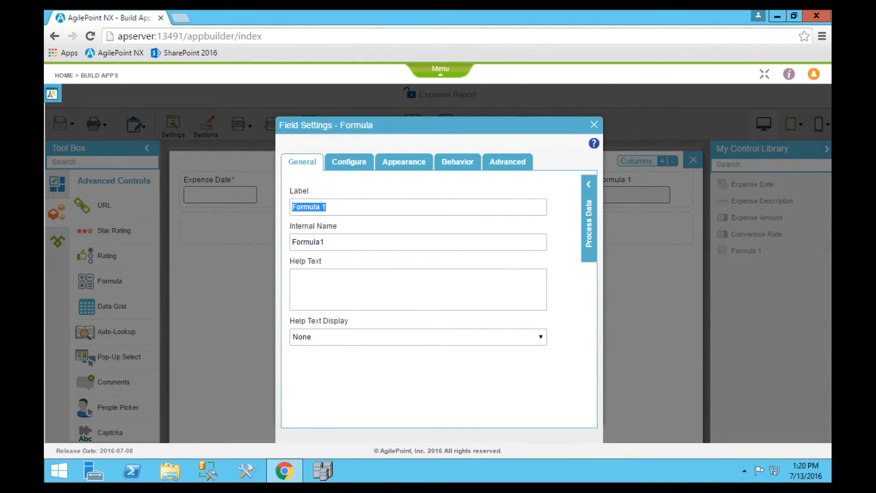
type("Reimbursement Amount")
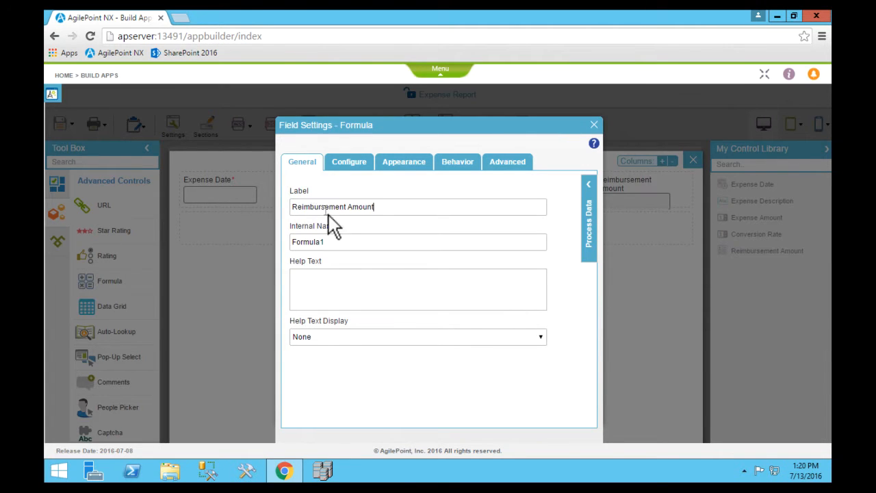
left_click(350, 246)
left_click(593, 122)
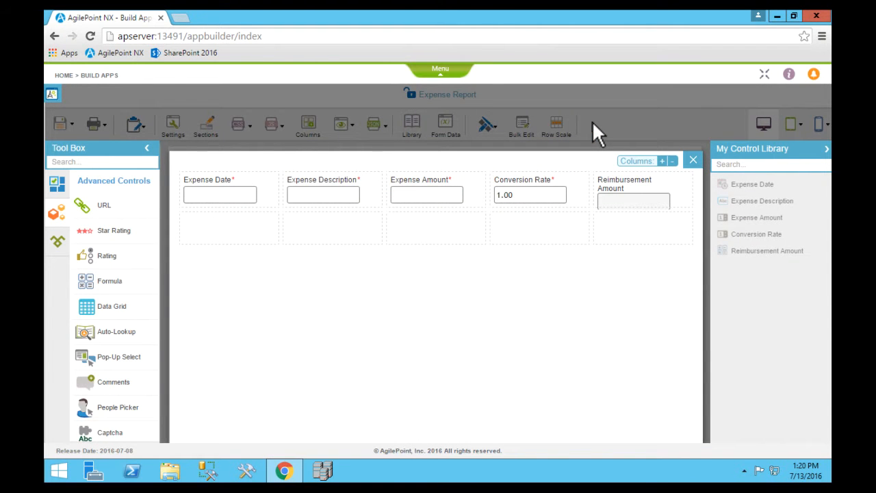
Step: Build the Reimbursement Amount field's formula as Expense Amount multiplied by Conversion Rate
mouse_move(441, 197)
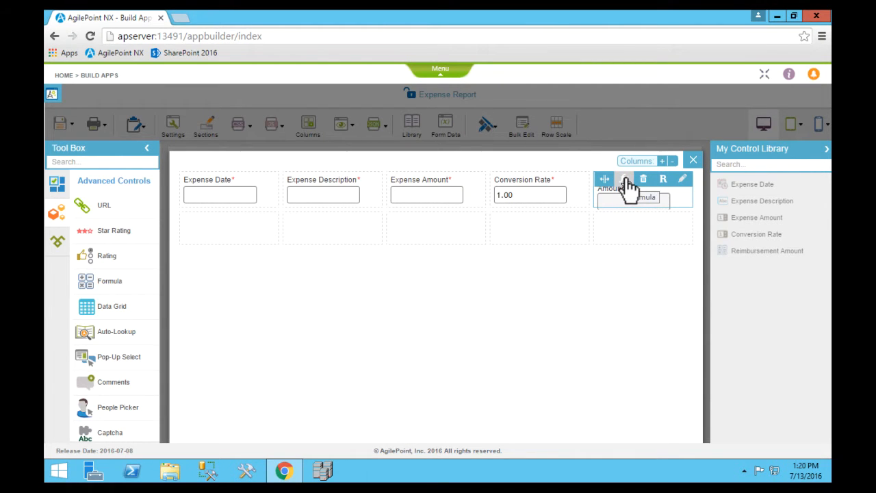
left_click(625, 179)
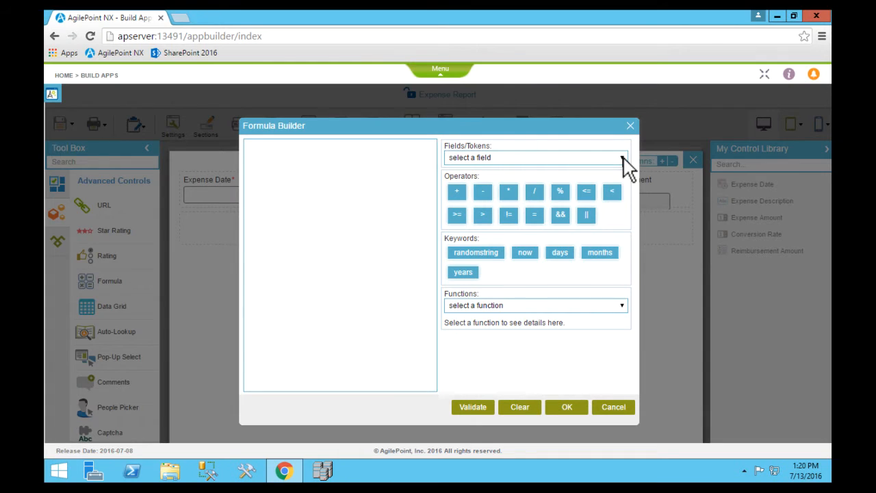
left_click(622, 156)
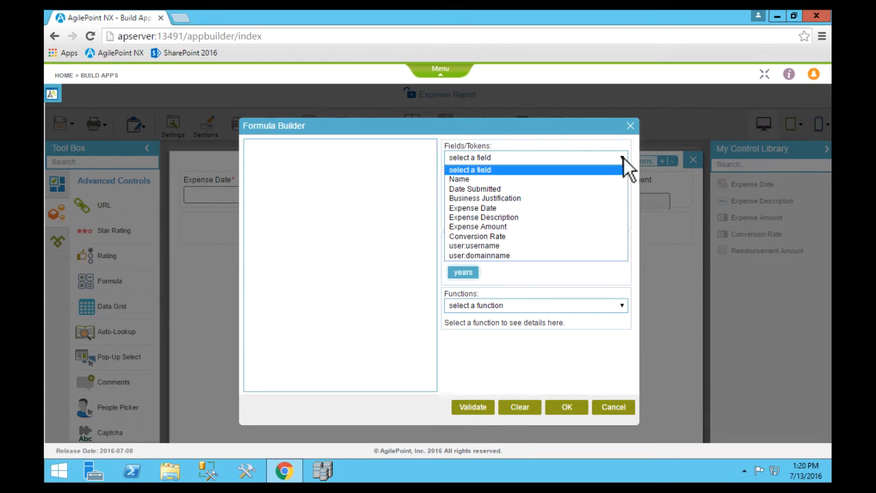
left_click(510, 227)
left_click(510, 192)
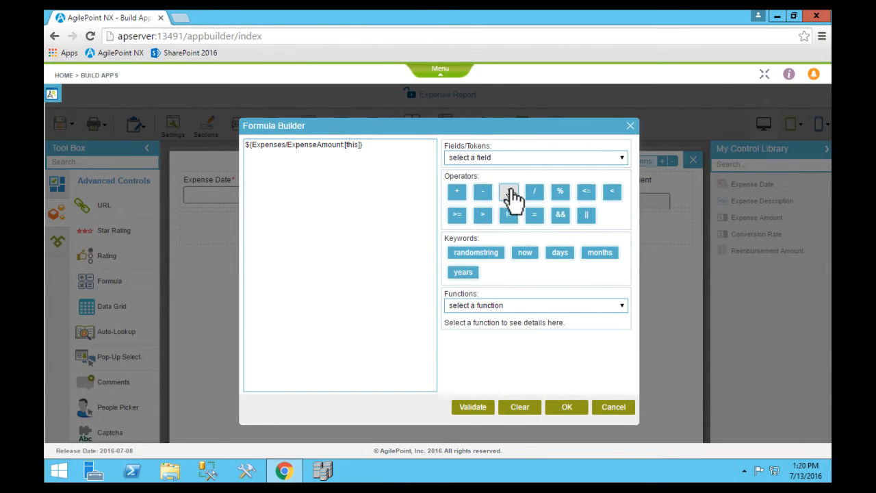
left_click(620, 159)
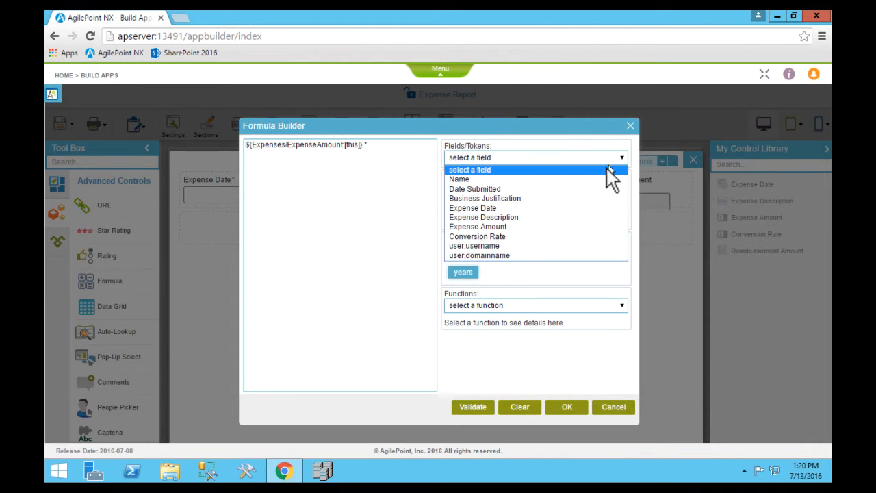
left_click(517, 239)
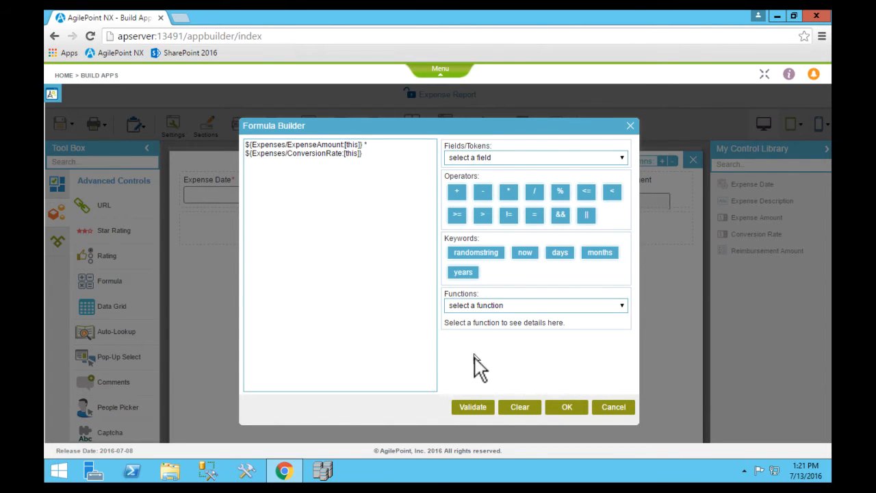
Step: Validate and apply the Reimbursement Amount formula, and return from the Expenses subform to the main form
left_click(473, 407)
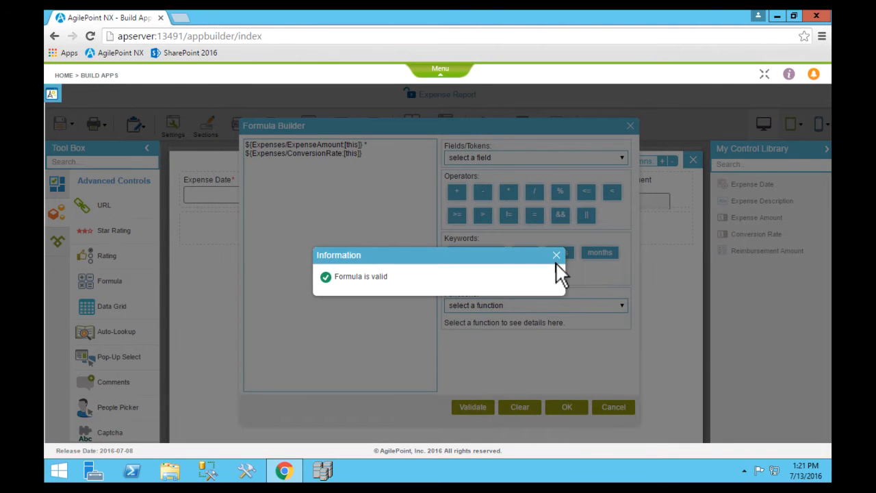
left_click(556, 255)
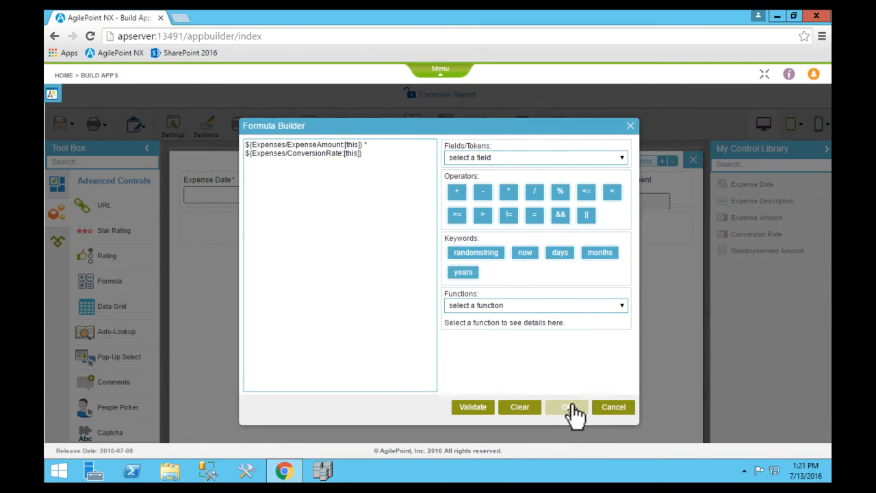
left_click(568, 407)
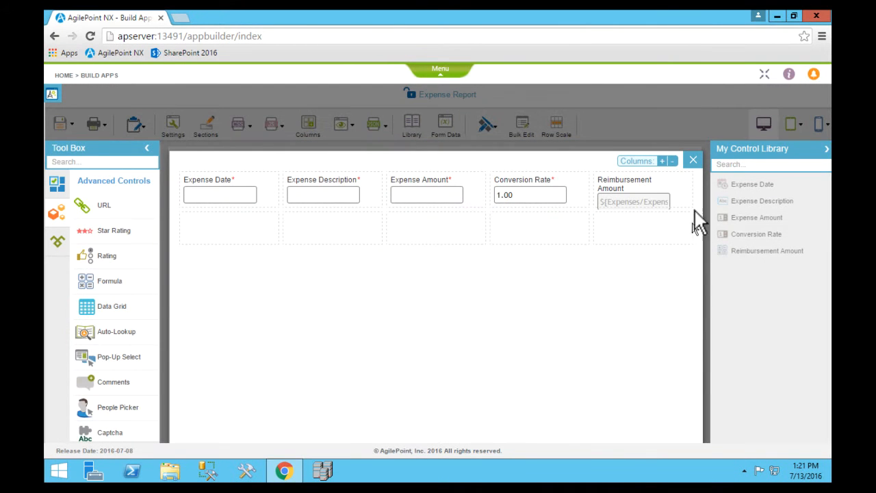
left_click(698, 161)
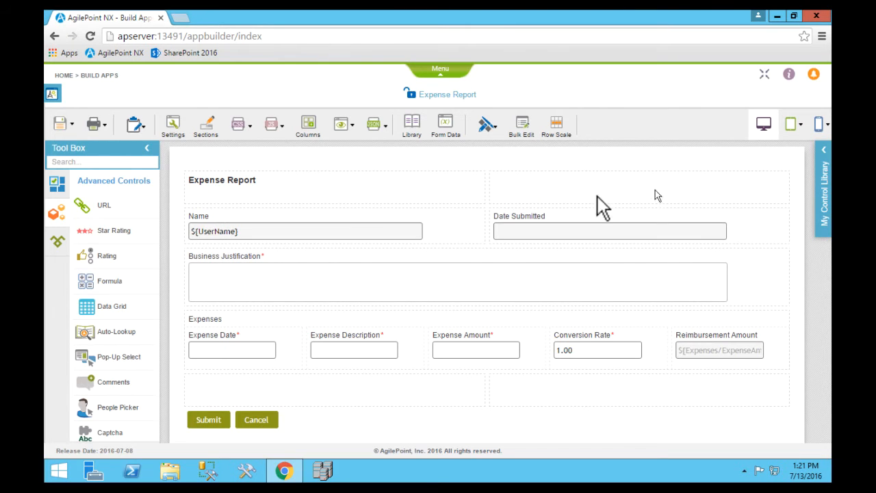
Step: Preview the form as PC Browser and test the reimbursement calculation with expense amount 30 and conversion rate 1.5
left_click(347, 125)
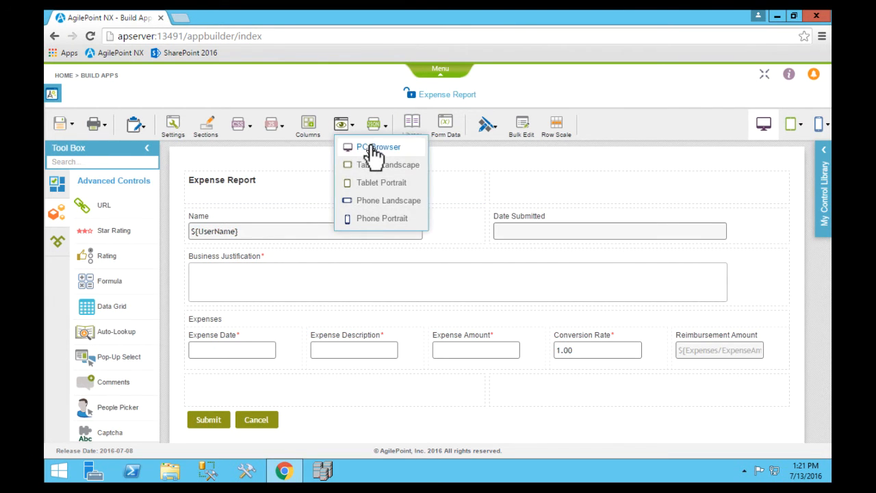
left_click(370, 145)
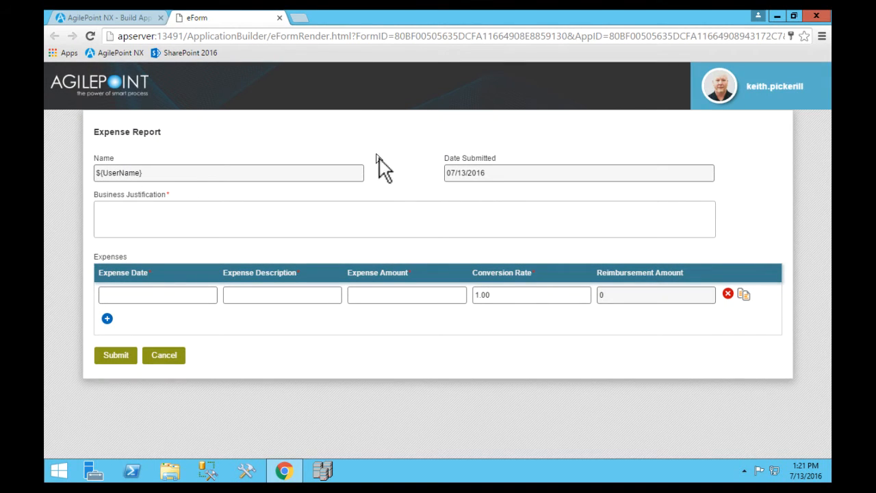
left_click(404, 293)
type("30")
left_click(504, 295)
type("1.5")
left_click(279, 18)
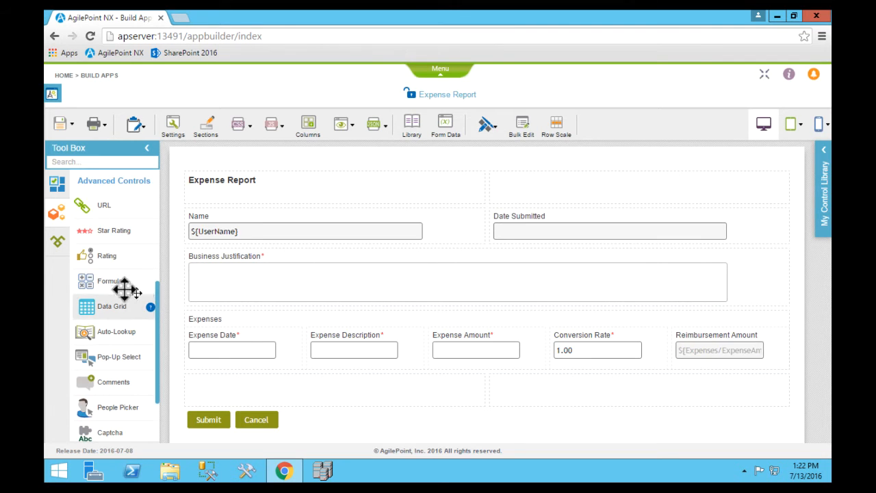
Step: Add a Formula control in the second column of the row below Expenses, labeled Total Reimbursement Amount with a matching internal name
left_click_drag(110, 282, 527, 381)
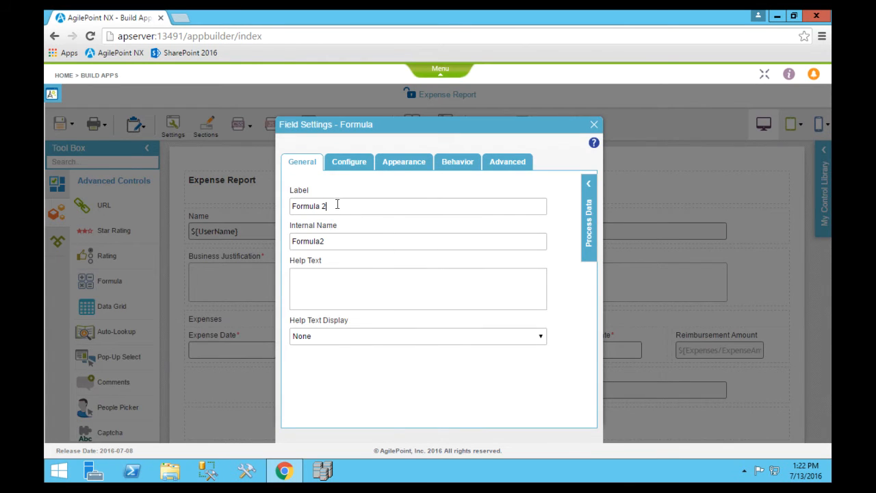
left_click_drag(337, 203, 275, 204)
type("Total Reimbursement Amount")
left_click(356, 241)
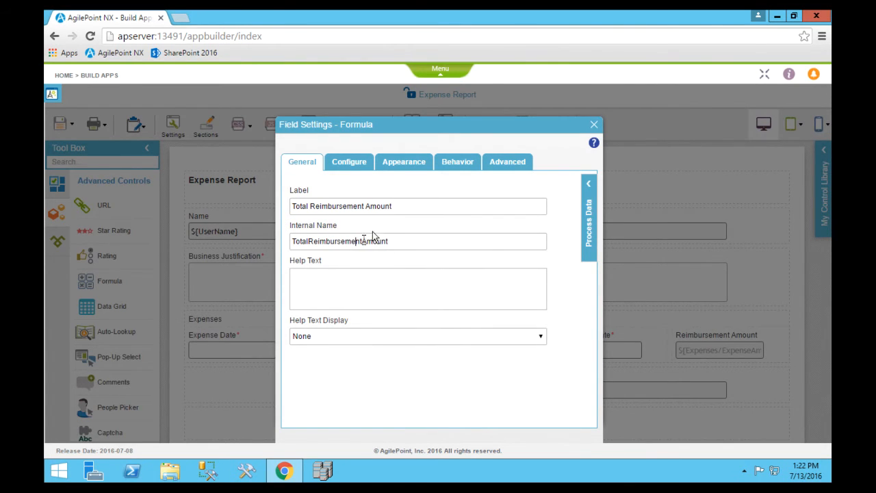
left_click(594, 126)
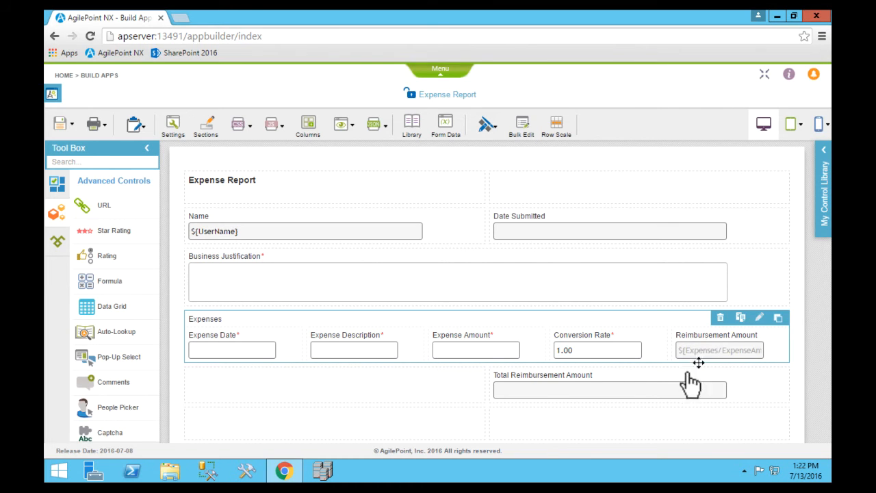
Step: Insert the sum function into the formula of the Total Reimbursement Amount field
mouse_move(616, 388)
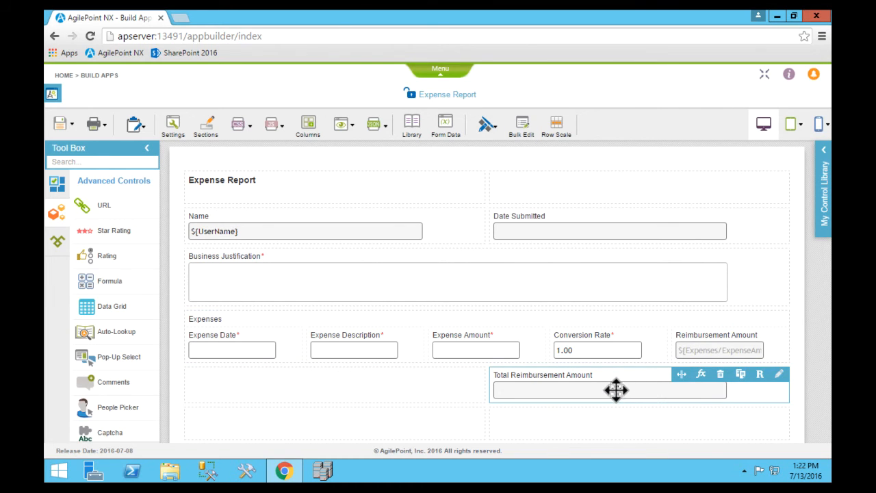
left_click(703, 376)
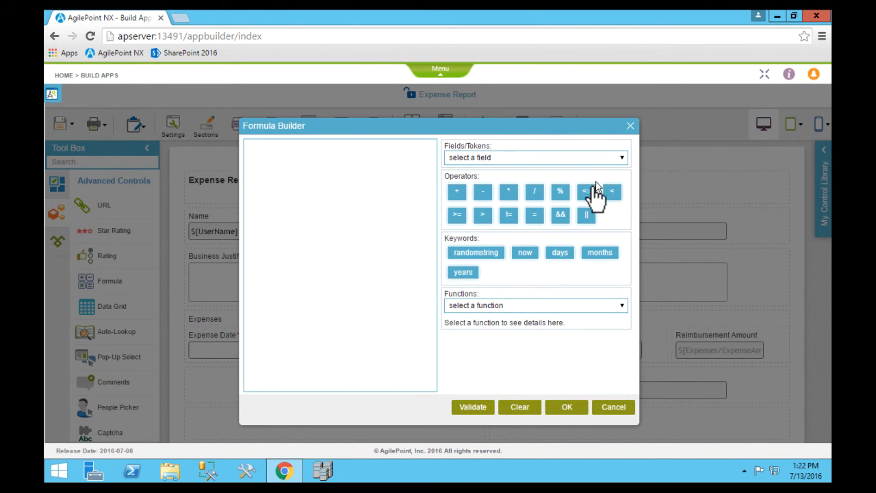
left_click(621, 301)
left_click(492, 337)
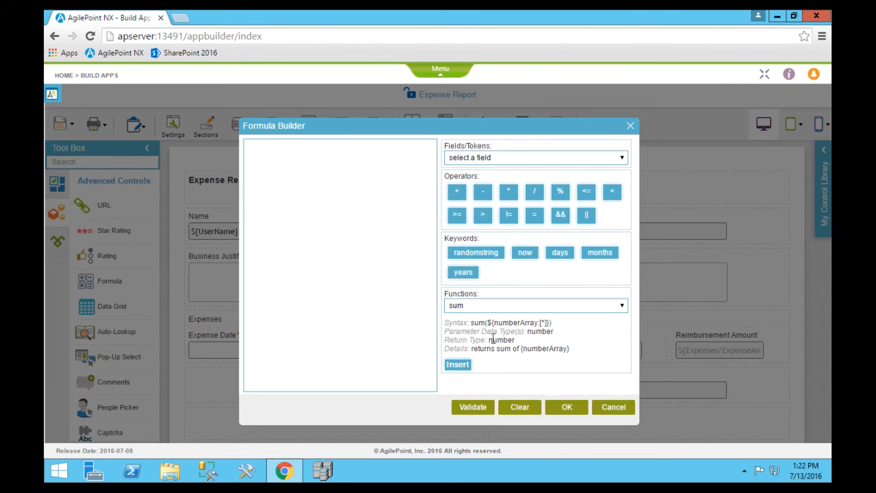
left_click(462, 366)
Step: Replace the sum function's ${numberArray:[*]} placeholder with the Reimbursement Amount field
left_click(262, 145)
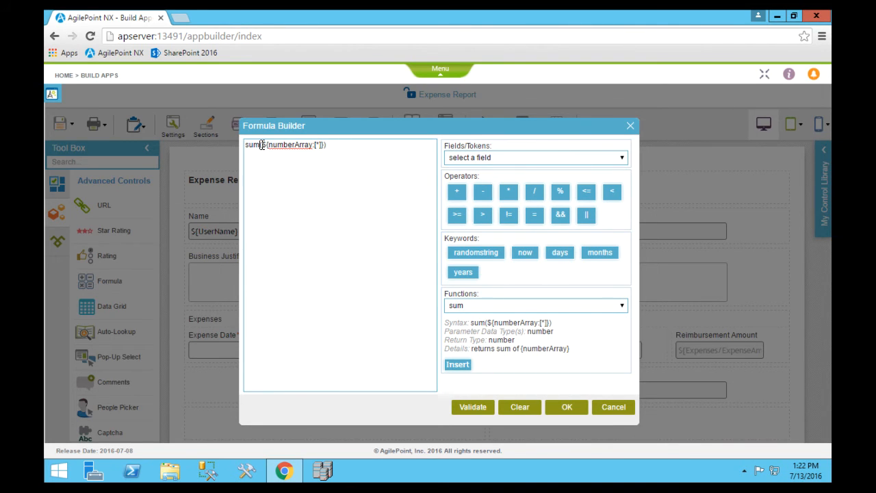
key("shift+Right")
key("shift+Right")
key("shift+Right")
key("shift+Right")
key("shift+Right")
key("shift+Right")
key("shift+Right")
key("shift+Right")
key("shift+Right")
key("shift+Right")
key("shift+Right")
key("shift+Right")
key("shift+Right")
key("shift+Right")
key("shift+Right")
key("shift+Right")
key("shift+Right")
key("shift+Right")
key("shift+Right")
key("shift+Left")
key("shift+Left")
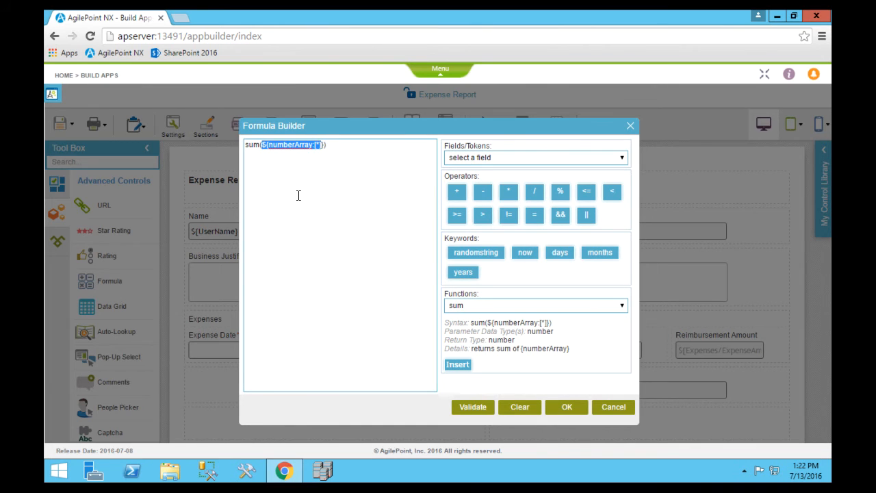
key("Delete")
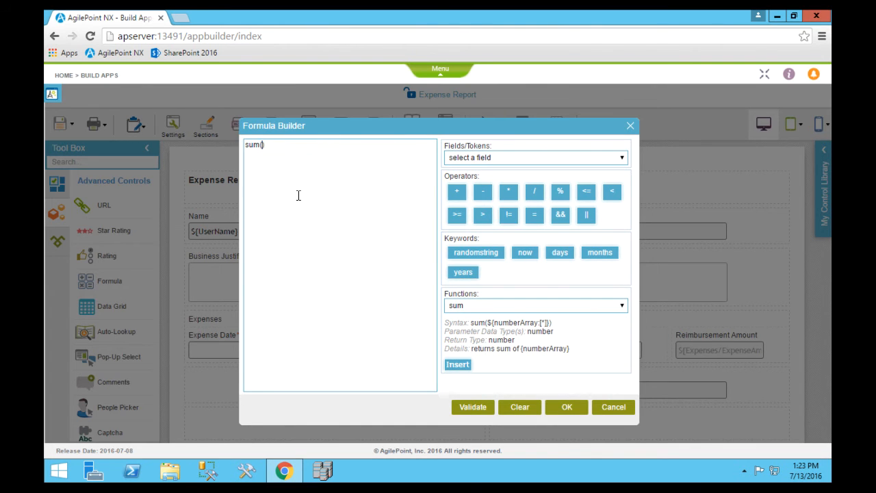
left_click(623, 158)
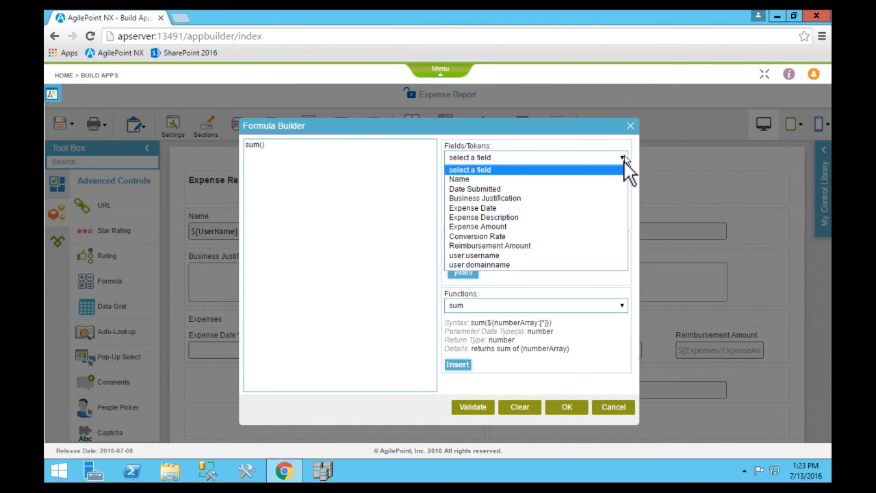
left_click(529, 247)
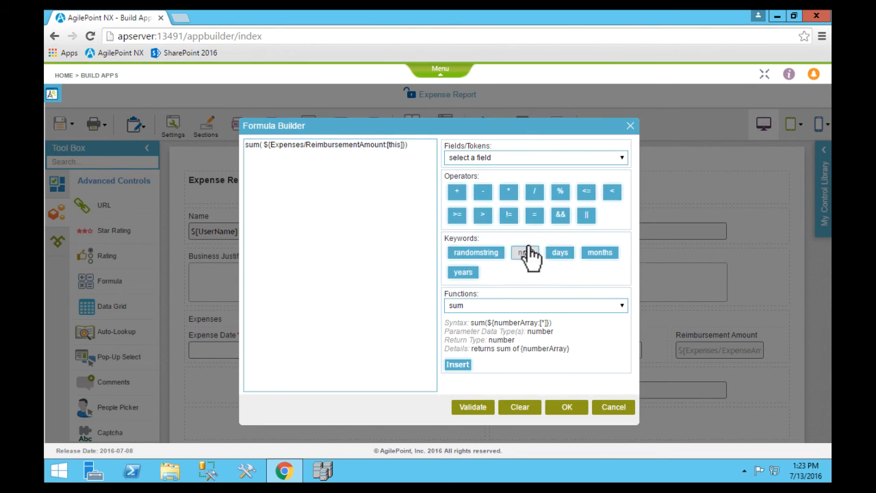
Step: Correct the formula to sum(${Expenses/ReimbursementAmount:[*]}), replacing [this] with [*] and removing the extra space, and validate it
left_click(263, 145)
key("BackSpace")
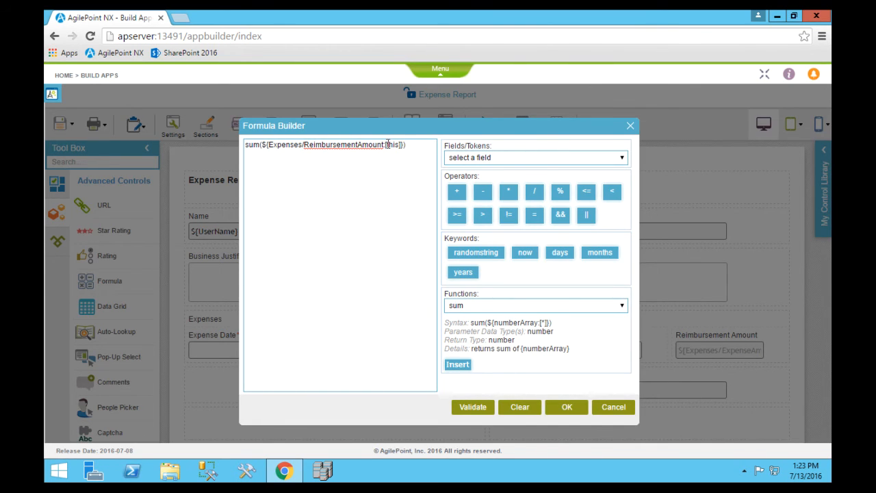
left_click(388, 144)
key("shift+Right")
key("shift+Right")
key("shift+Right")
key("shift+Right")
type("*")
left_click(476, 409)
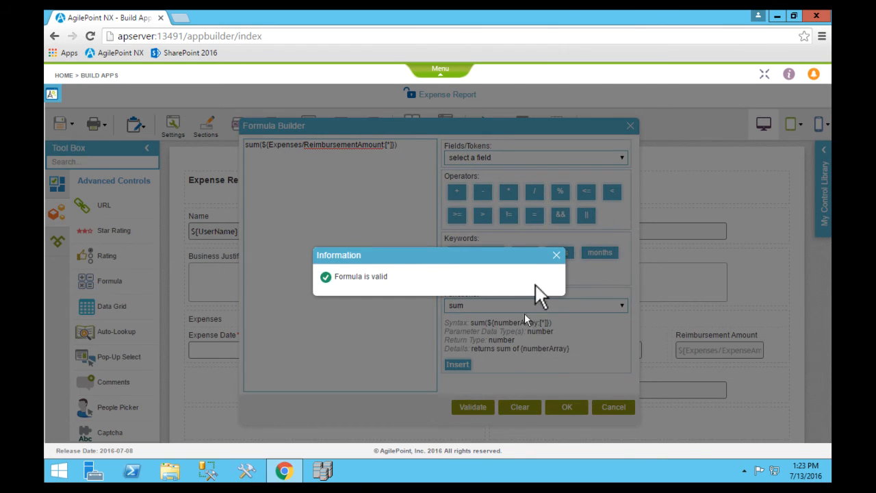
left_click(556, 254)
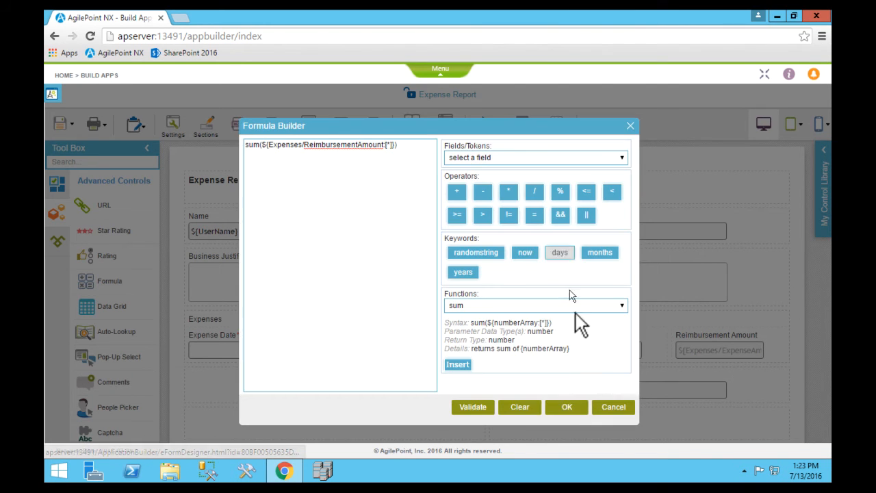
Step: Apply the sum formula to the Total Reimbursement Amount field and preview the form in the PC Browser layout
left_click(566, 409)
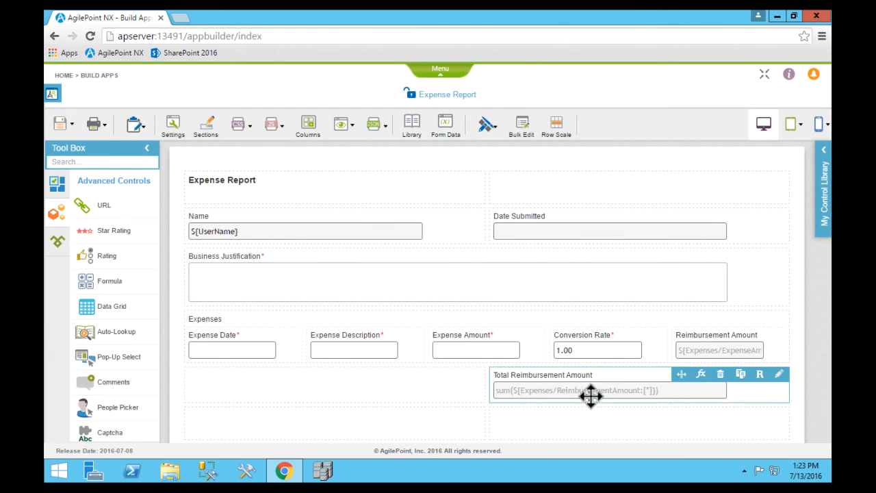
mouse_move(341, 125)
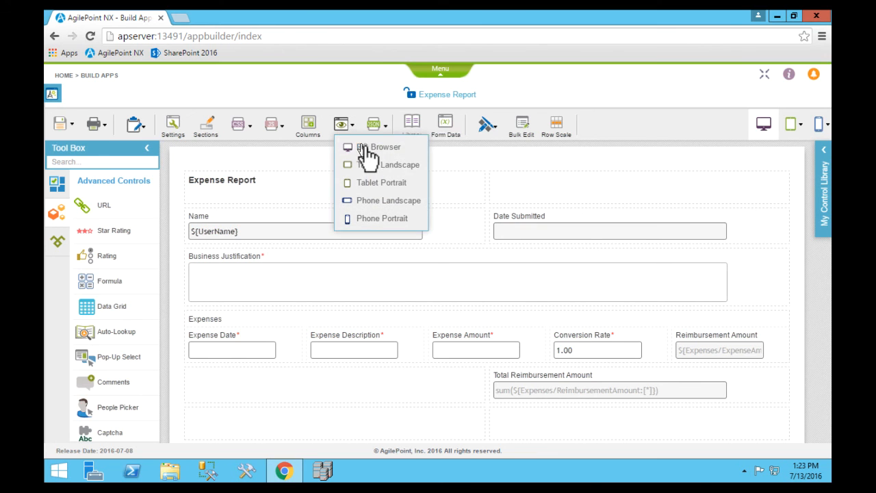
left_click(364, 147)
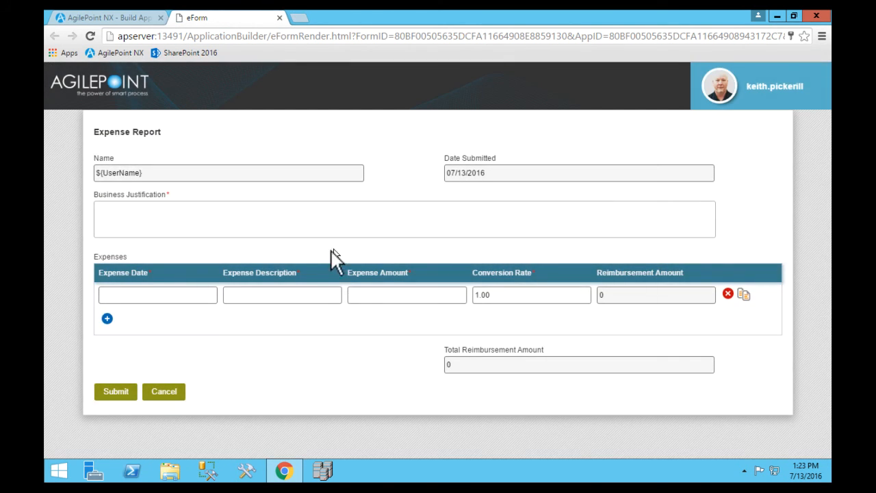
Step: Test the previewed Expenses table with two added rows and expense amounts of 25, 50 and 25, and close the preview
left_click(107, 319)
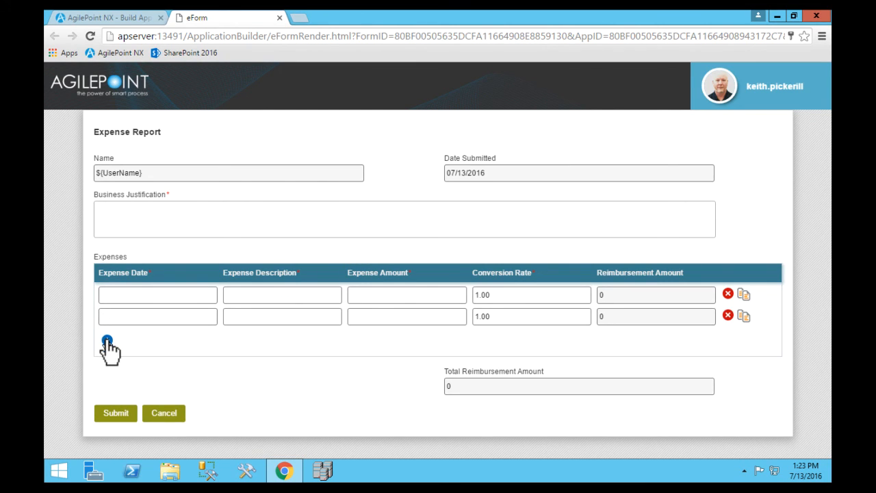
left_click(106, 340)
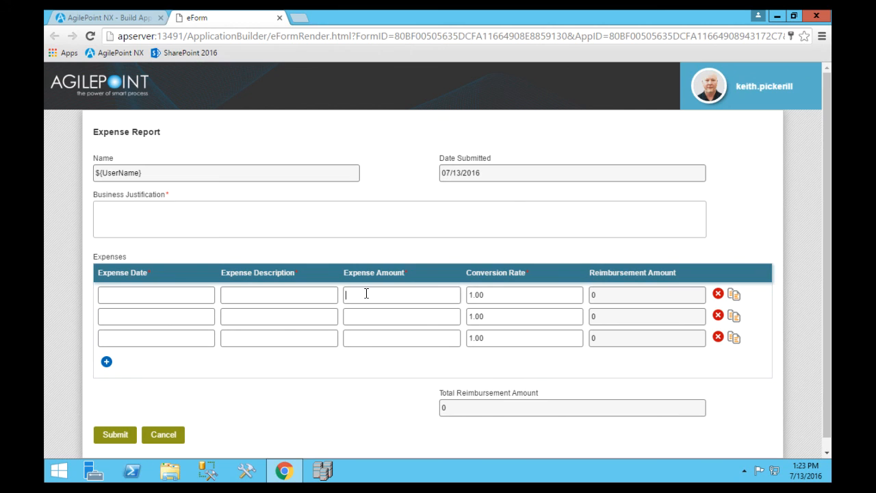
type("25")
left_click(366, 318)
type("50")
left_click(374, 339)
type("25")
left_click(401, 366)
left_click(279, 18)
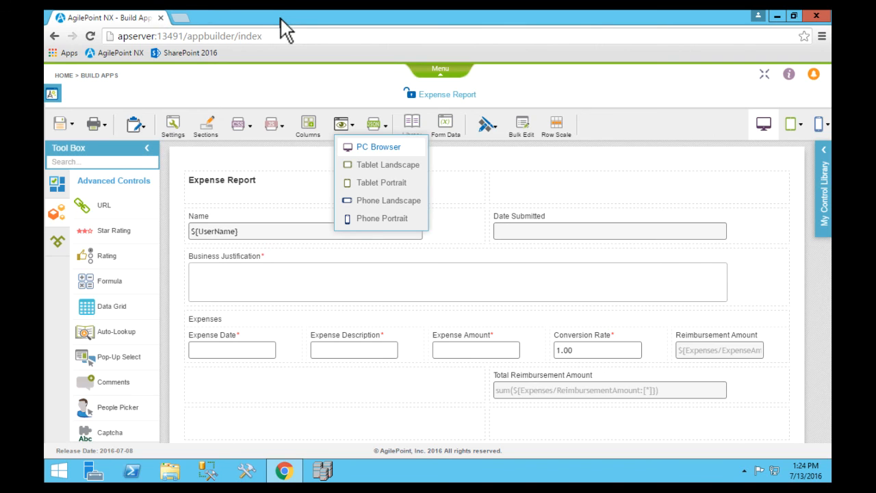